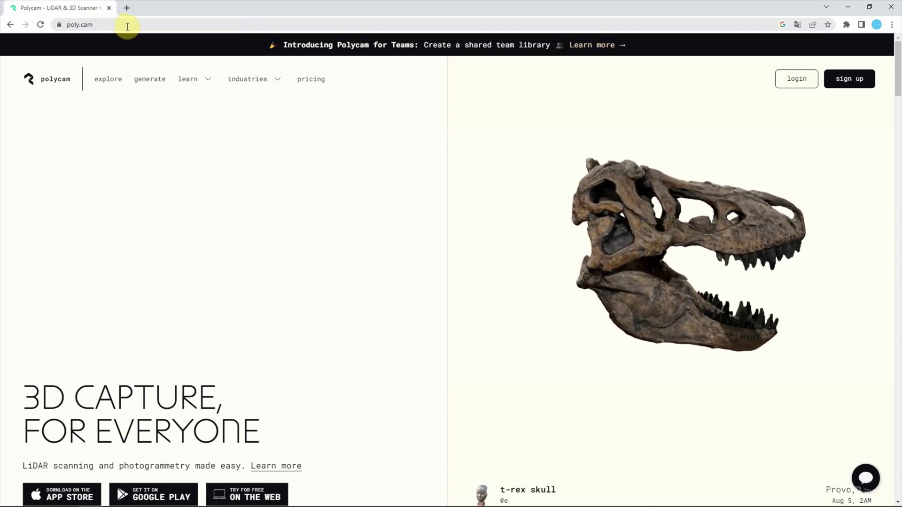
Step: Open Polycam's Generate Textures page, read its introduction, and return to the empty prompt box
click(151, 80)
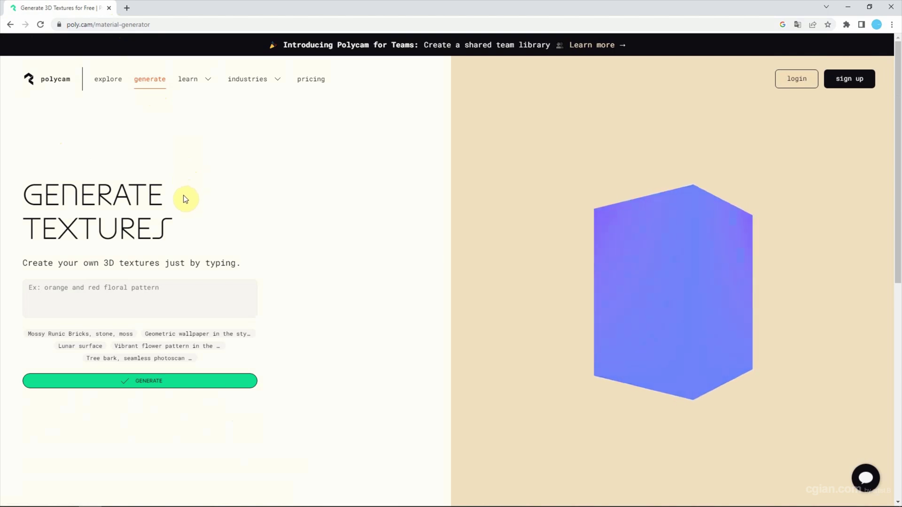
scroll(306, 245, down, 5)
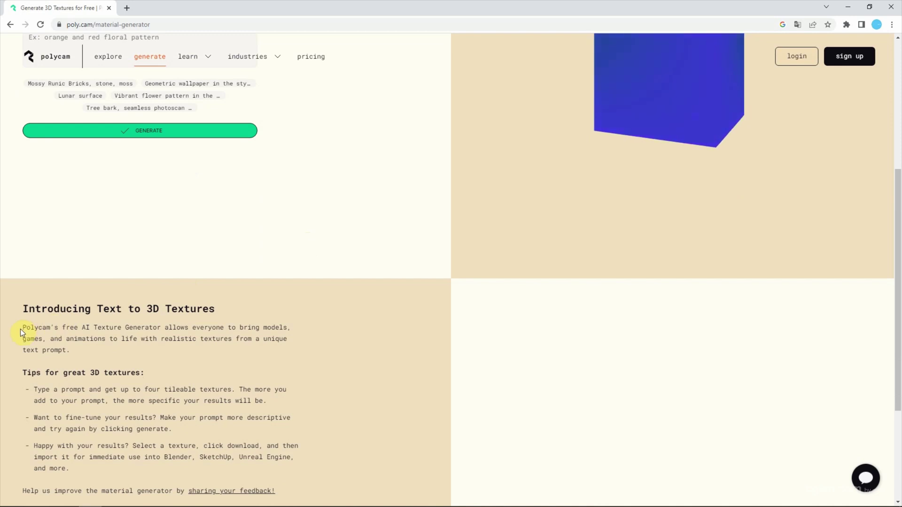
drag(21, 328, 165, 326)
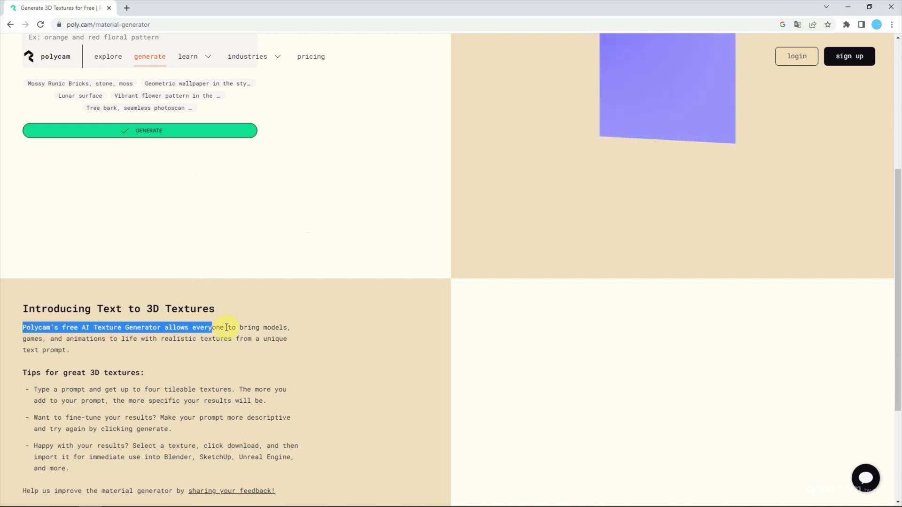
drag(227, 327, 107, 338)
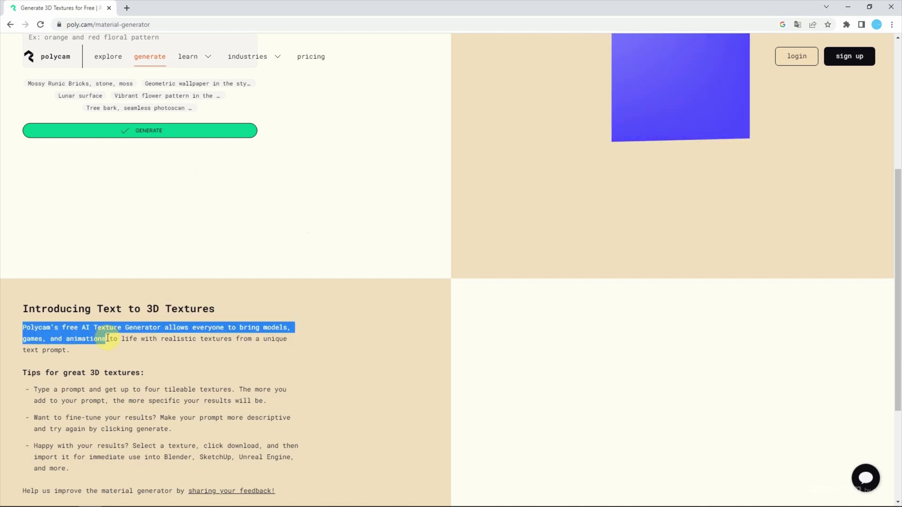
scroll(337, 272, up, 5)
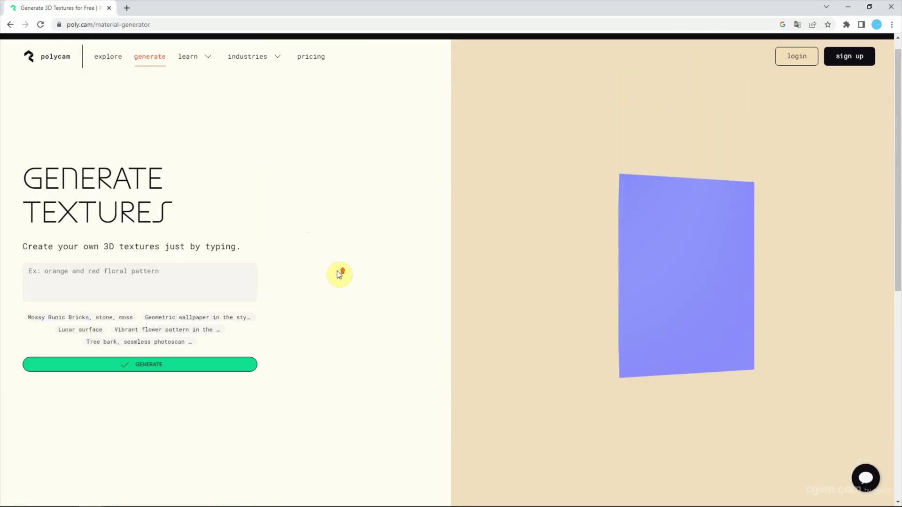
scroll(337, 271, up, 1)
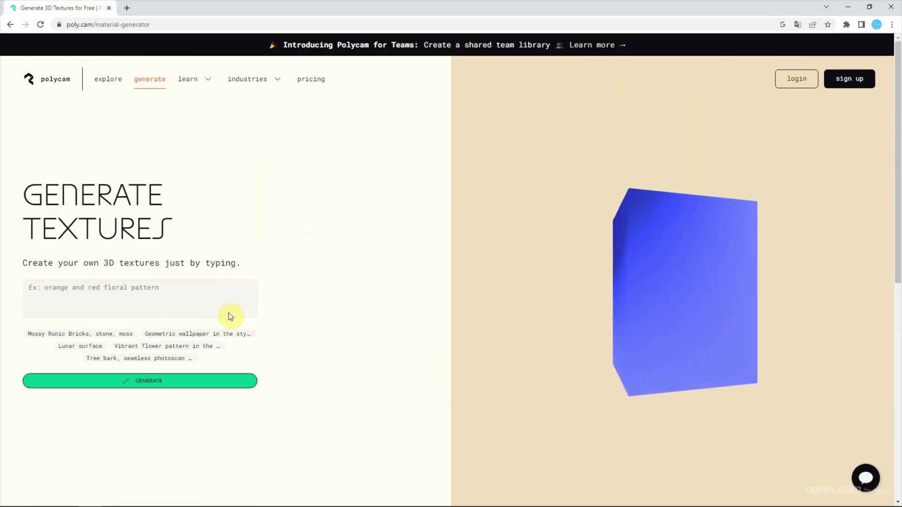
click(211, 295)
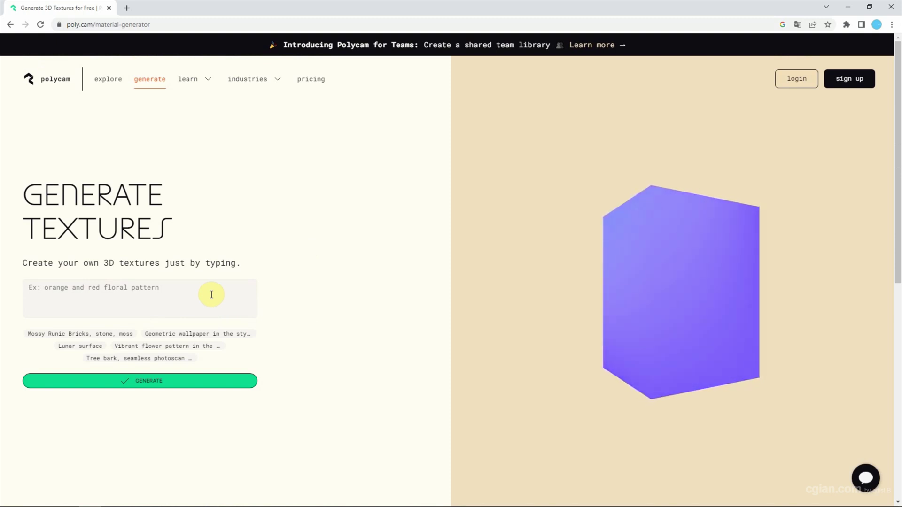
Step: Generate textures from the prompt 'brick', zoom on the preview cube, and start refining the prompt
text(b)
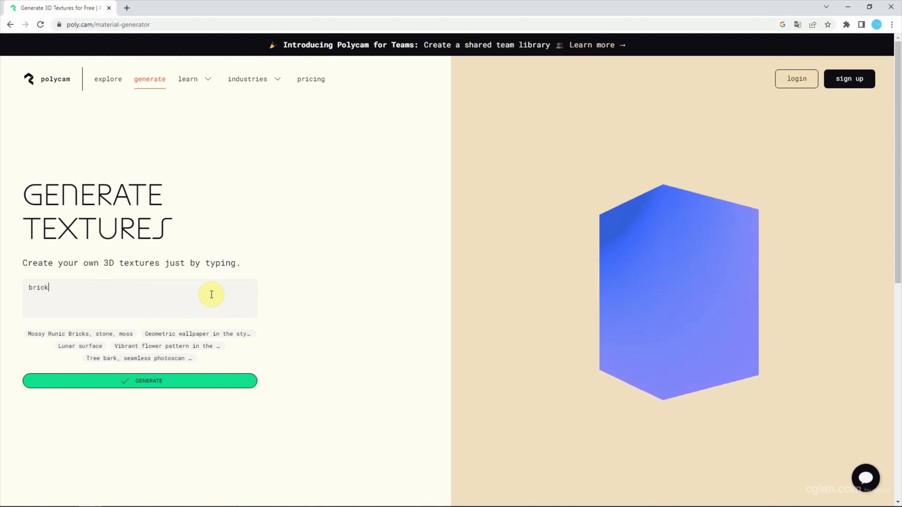
text(rick)
key(Return)
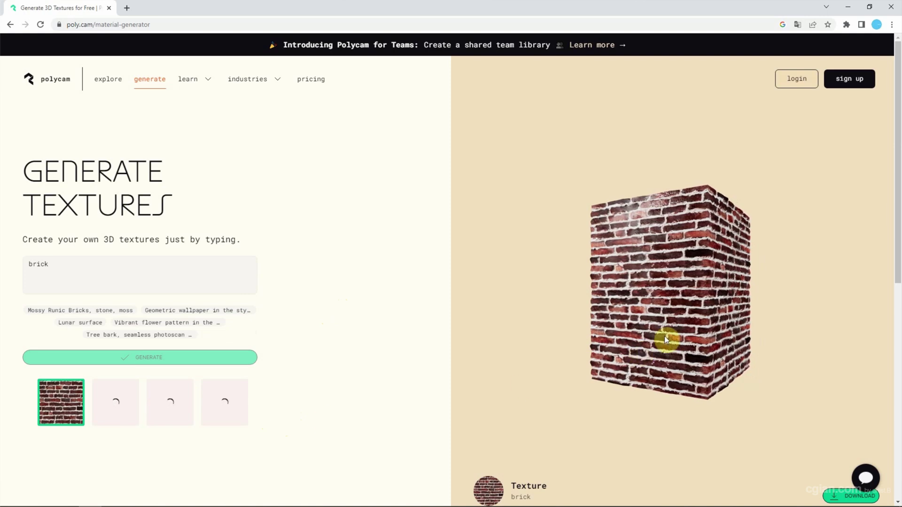
scroll(664, 336, up, 3)
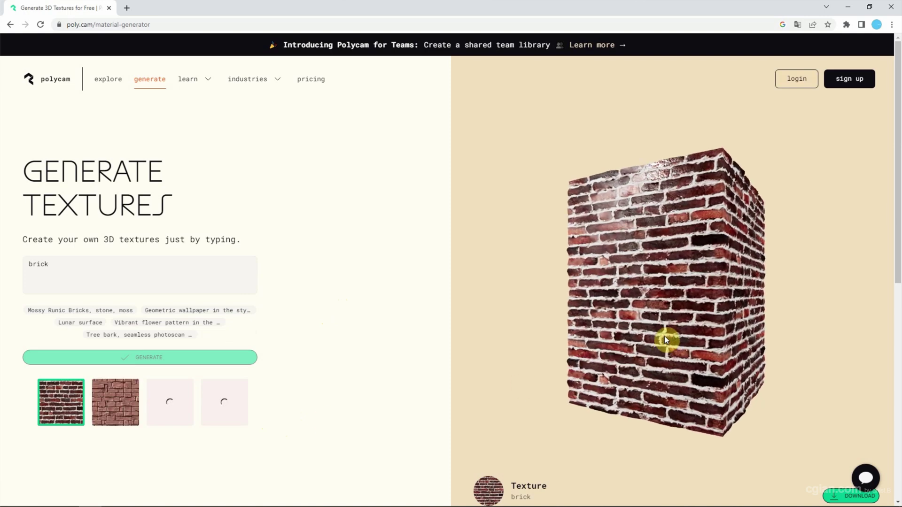
scroll(664, 336, up, 2)
scroll(665, 337, up, 2)
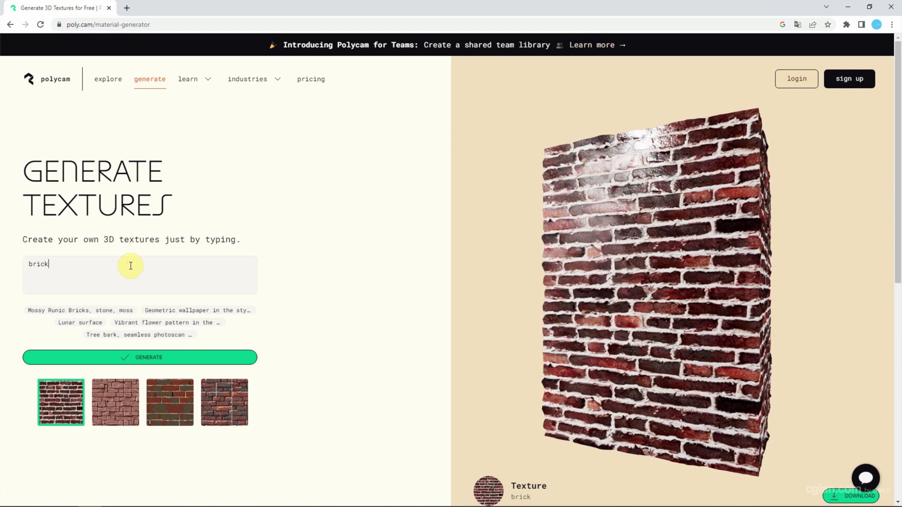
text(, s)
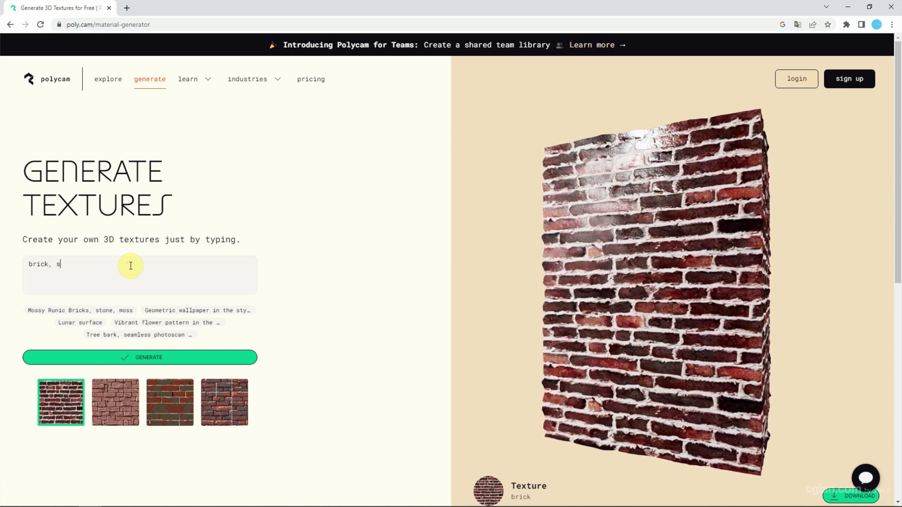
text(eamless)
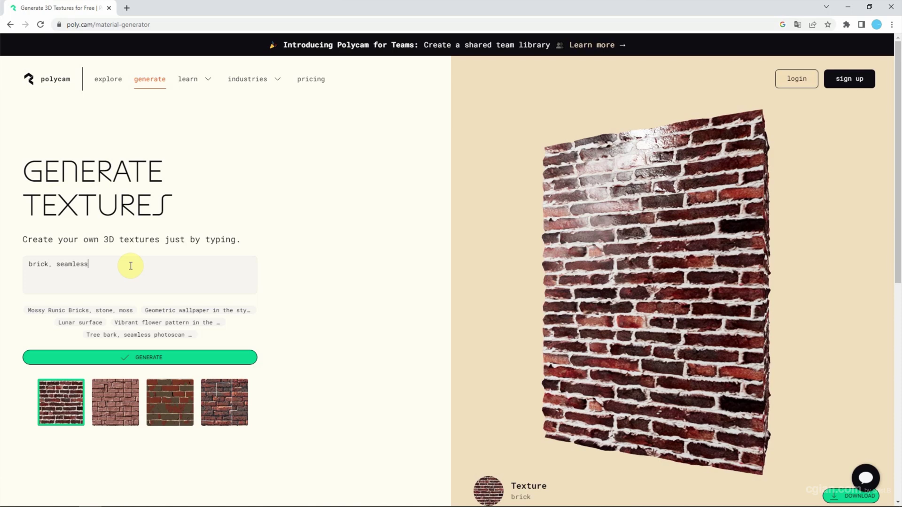
text(, pho)
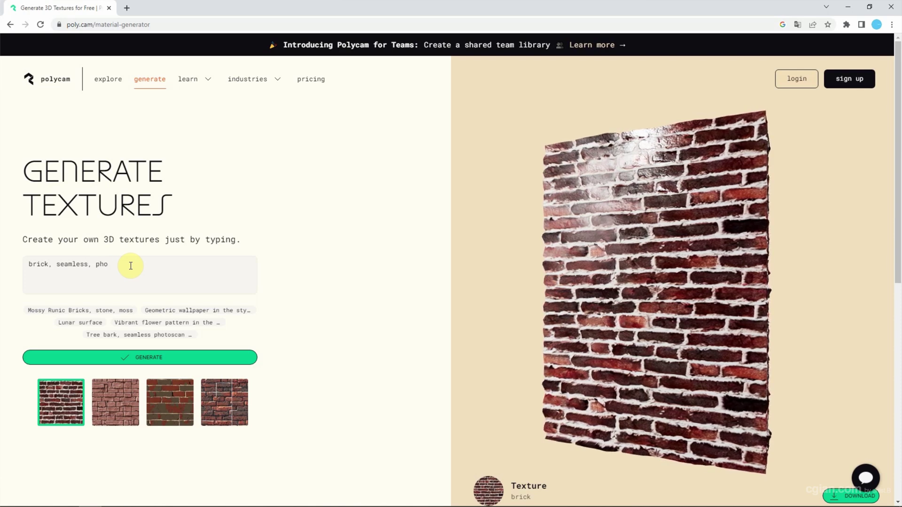
text(to)
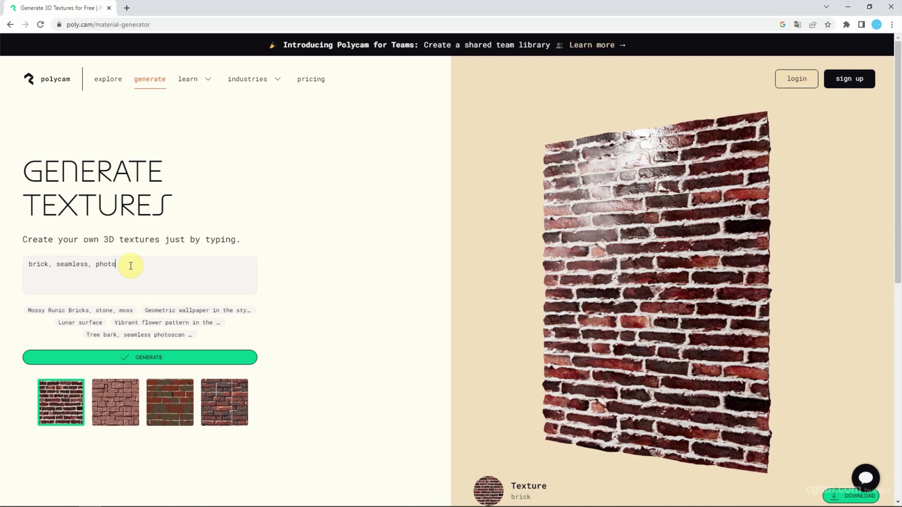
Step: Regenerate with 'brick, seamless, photo' and compare the second and third variations, settling on the red bricks
key(Return)
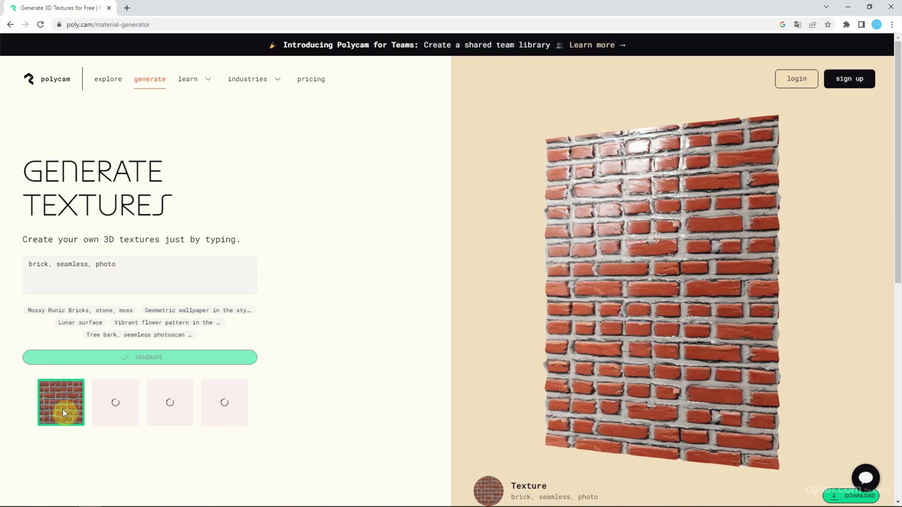
click(114, 410)
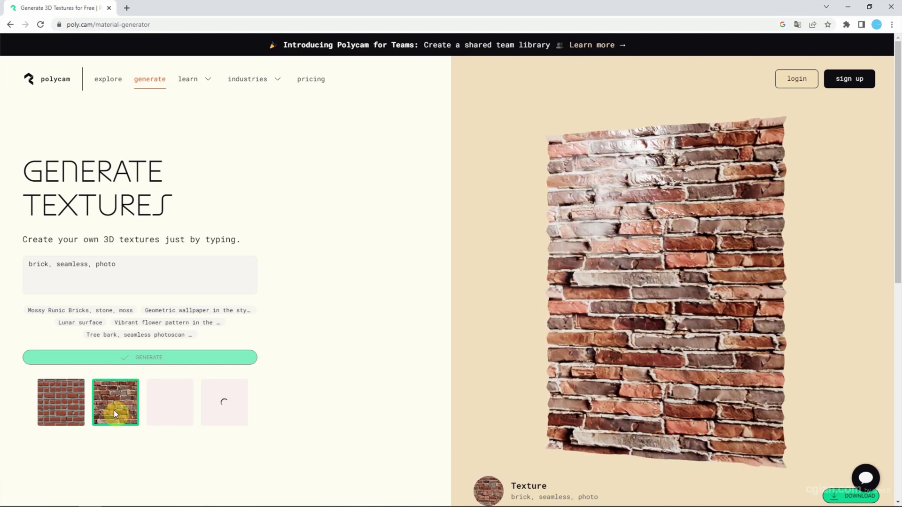
click(185, 410)
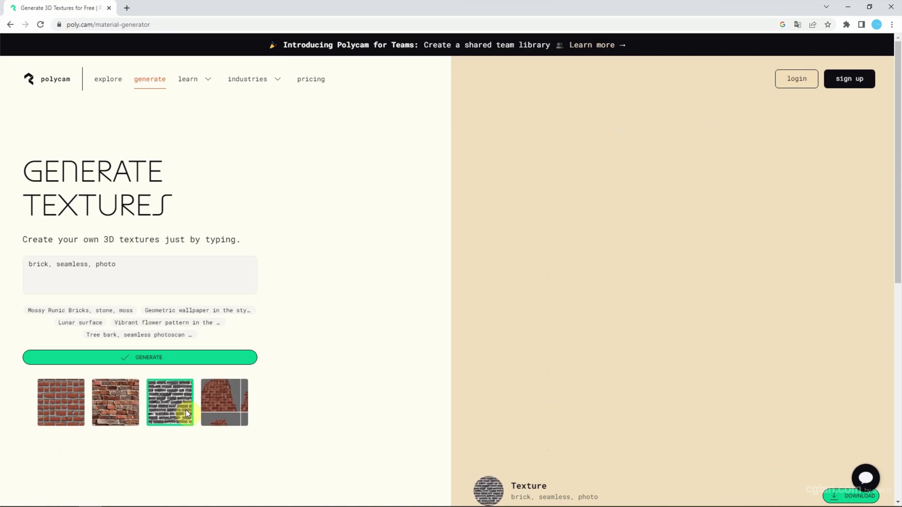
click(118, 408)
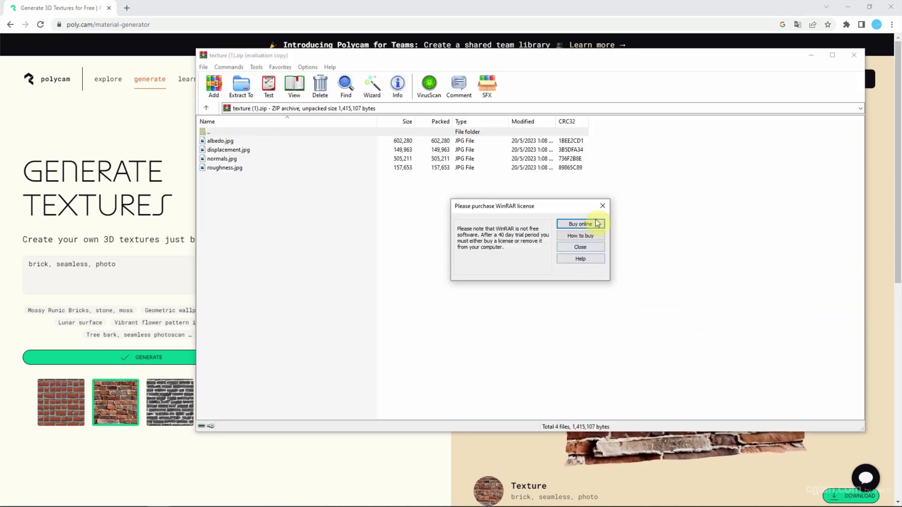
Step: Dismiss WinRAR's licence reminder and go to the Downloads folder
click(580, 246)
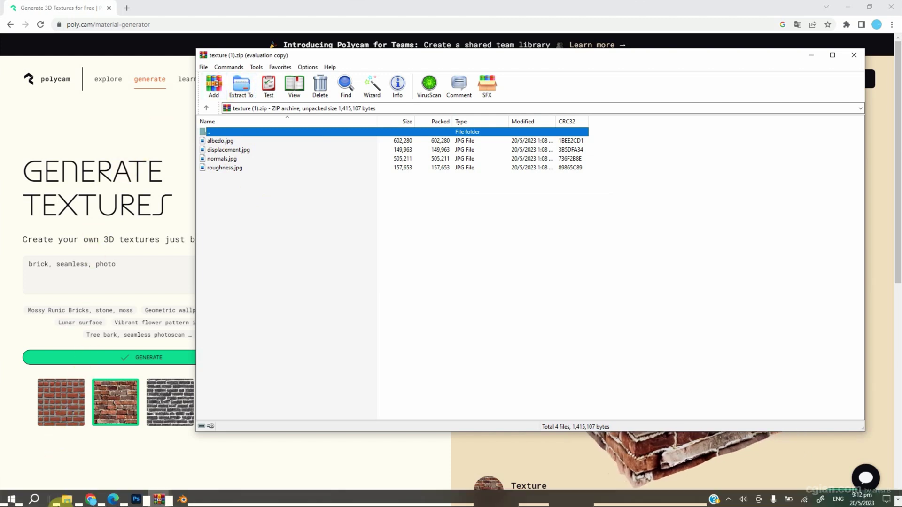
click(66, 500)
Step: Open the texture (1) folder and display its four maps as extra large icons
double_click(344, 178)
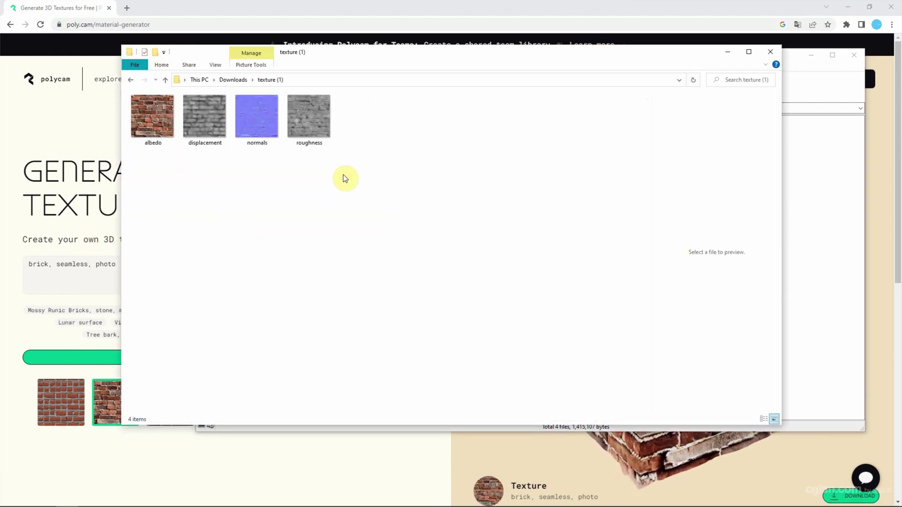
click(216, 64)
click(222, 79)
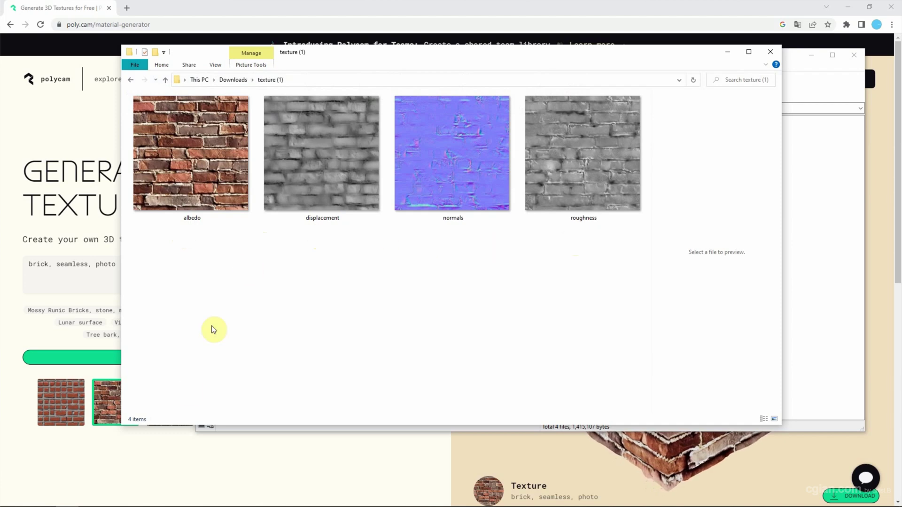
Step: In Blender, delete the camera, cube and light and add a plane at the origin
click(173, 498)
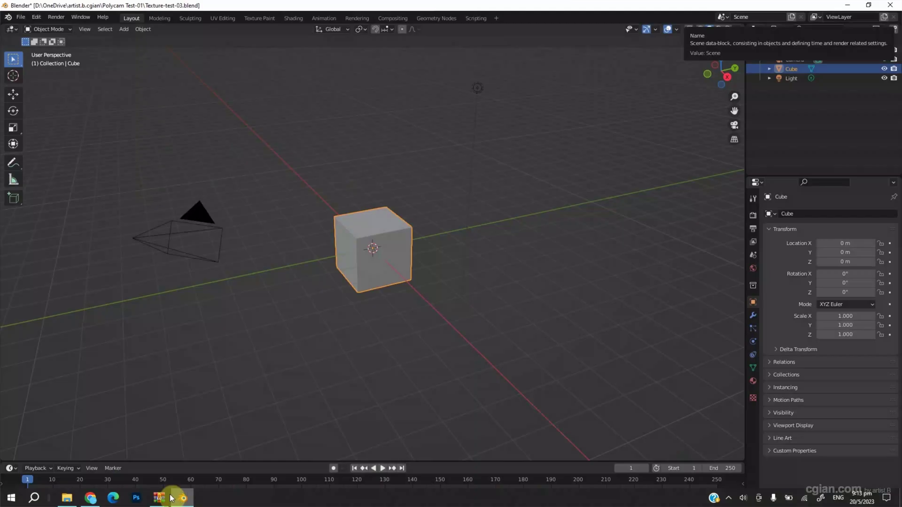
drag(86, 384, 567, 74)
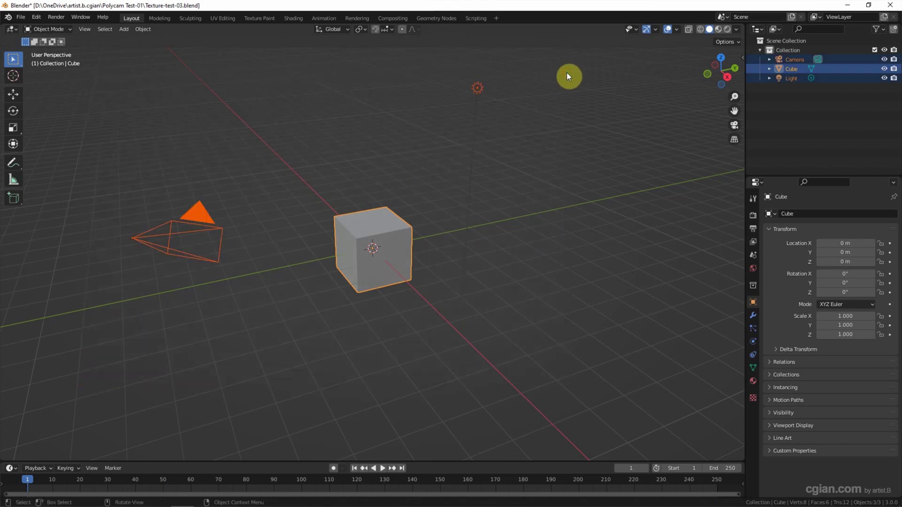
key(Delete)
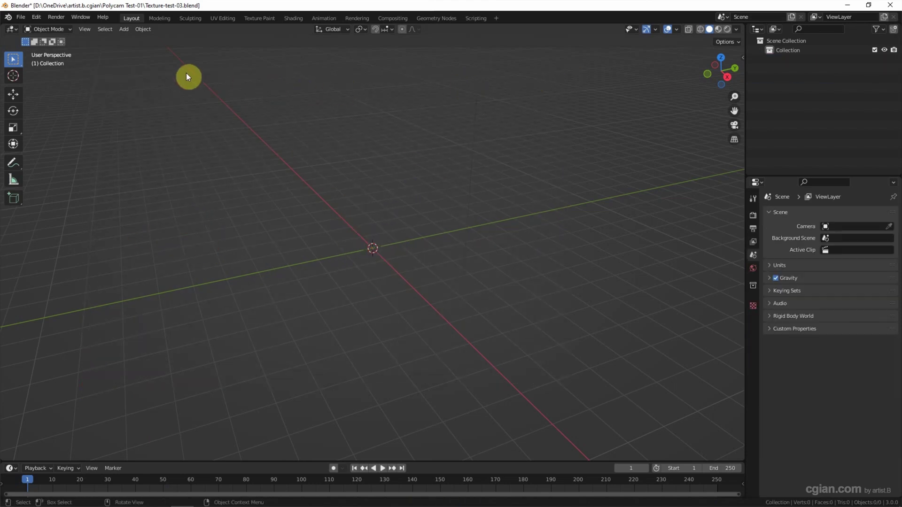
click(126, 29)
mouse_move(130, 39)
click(206, 38)
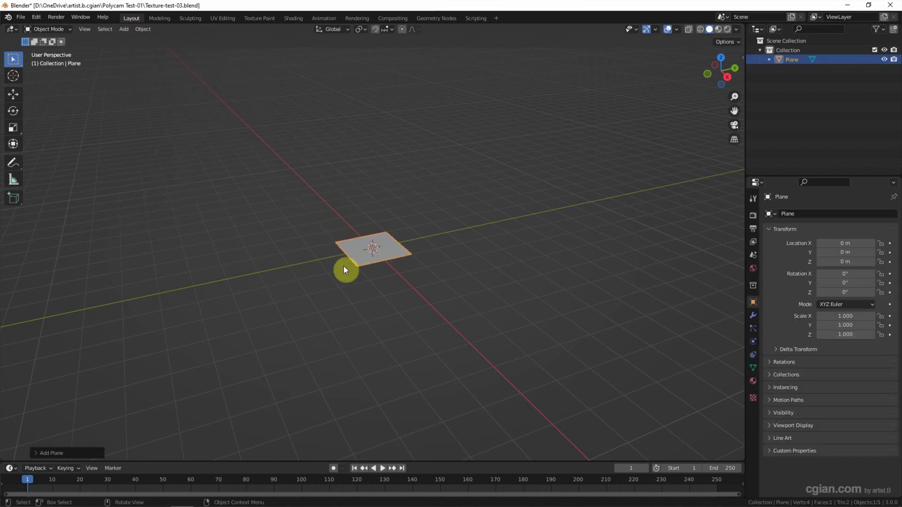
Step: Zoom in on the plane and turn an enlarged bottom area into the Shader Editor
scroll(368, 252, up, 5)
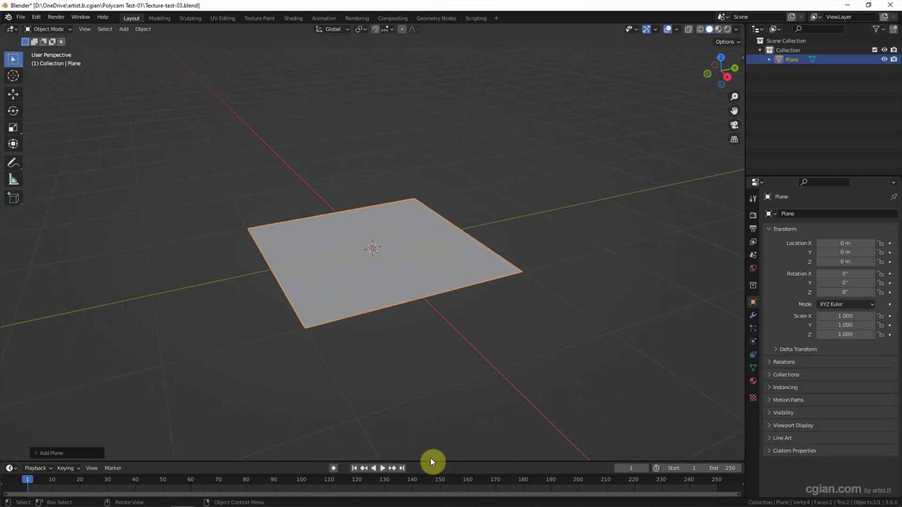
drag(430, 461, 451, 266)
click(12, 276)
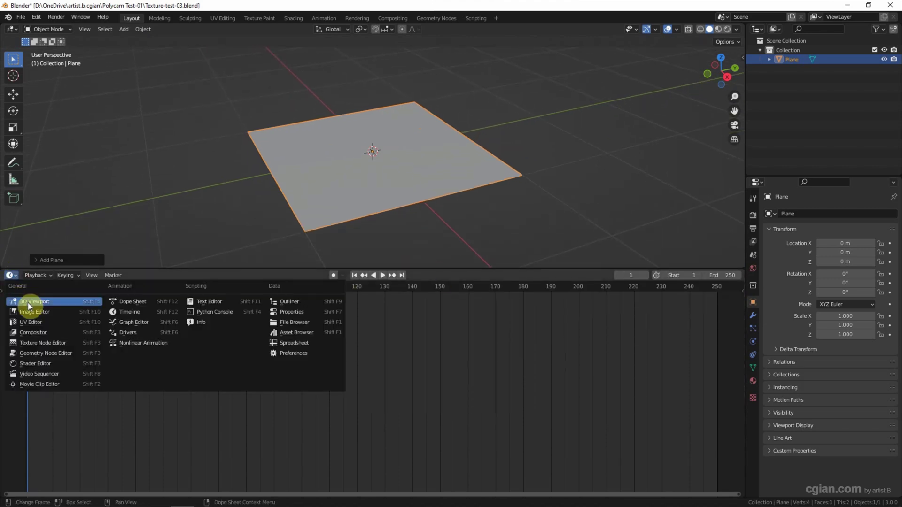
click(34, 360)
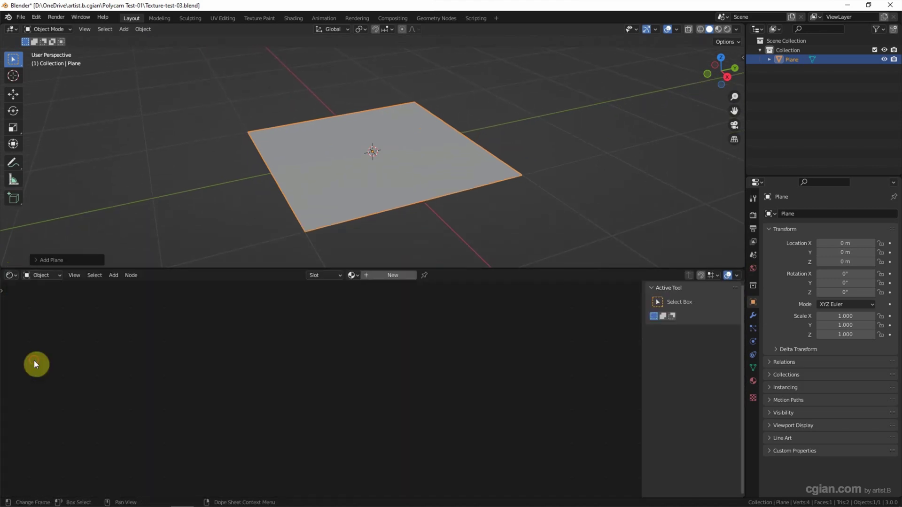
Step: Create a new material and add an Image Texture node left of the Principled BSDF
click(380, 274)
scroll(268, 401, up, 5)
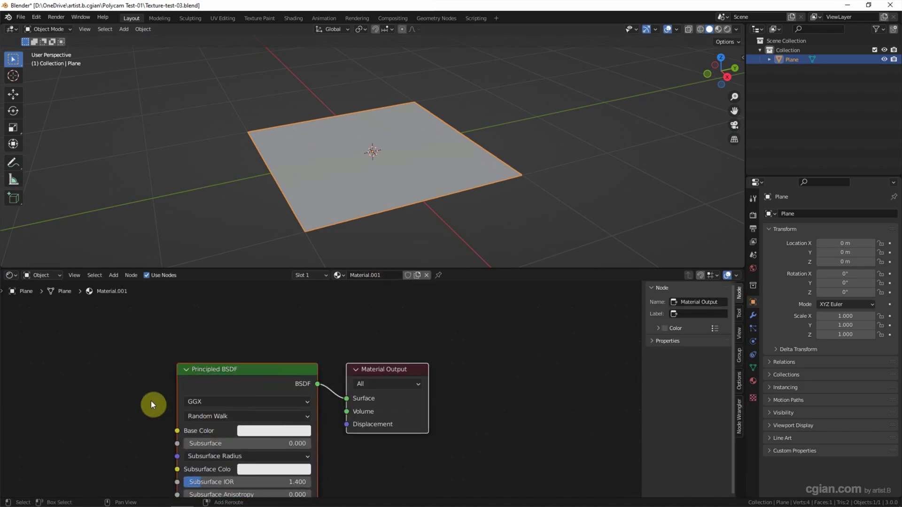
middle_drag(151, 405, 313, 349)
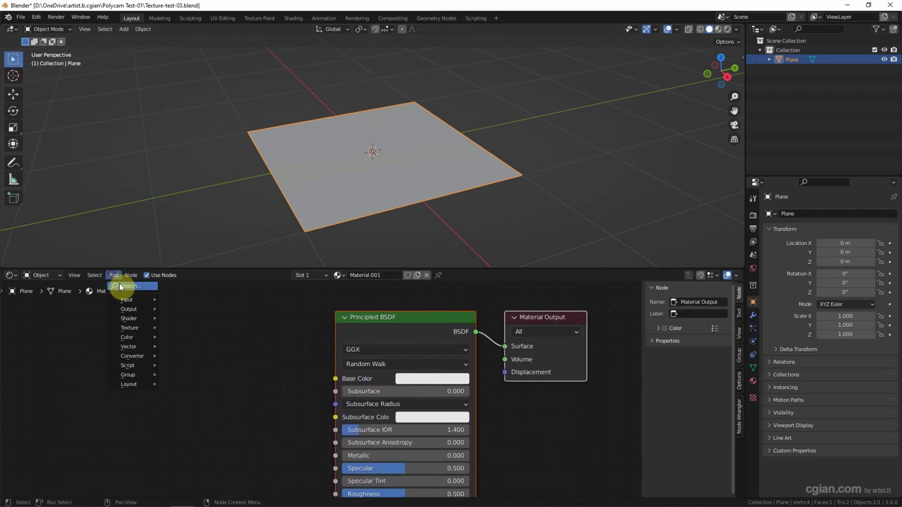
click(122, 285)
text(image)
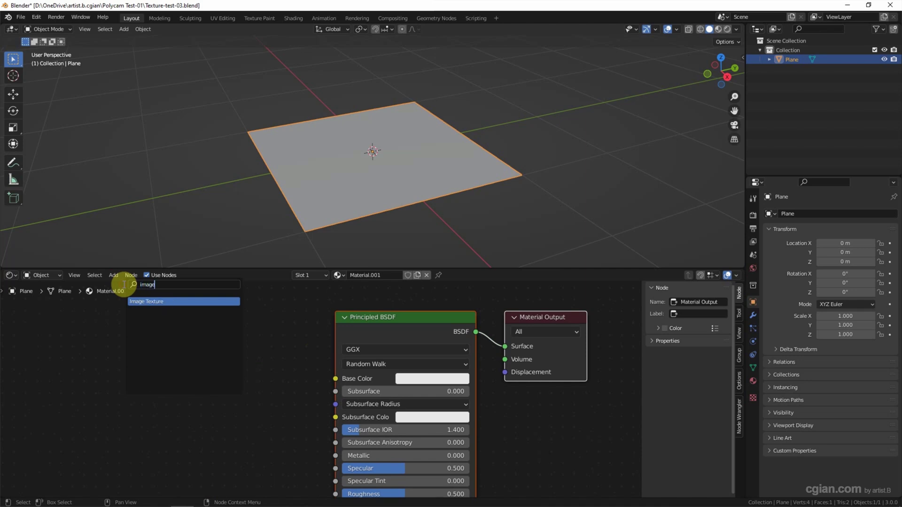
key(Return)
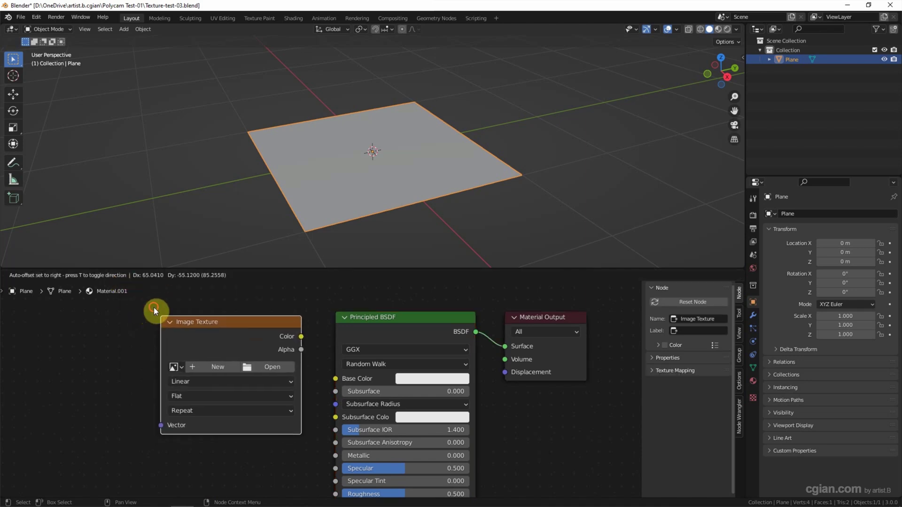
click(162, 315)
Step: Add a Mapping node to the left of the Image Texture
middle_drag(79, 344, 246, 354)
key(shift+a)
click(237, 355)
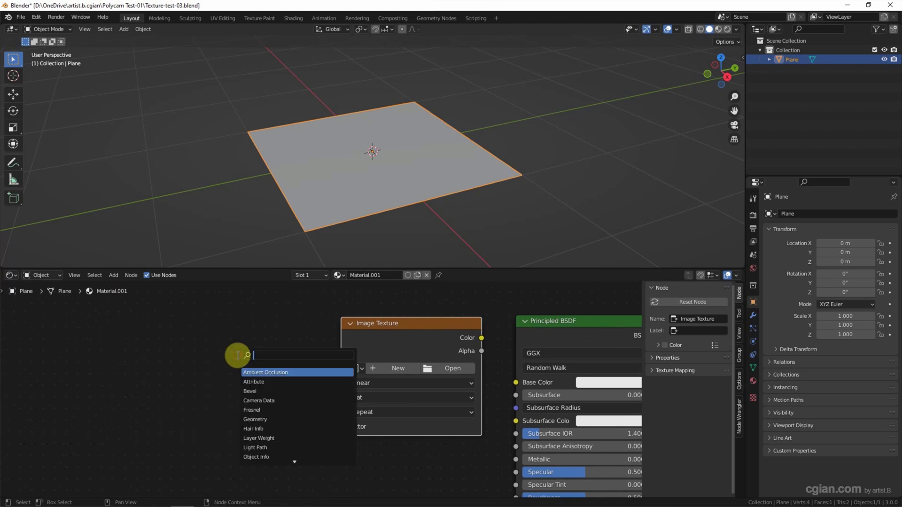
text(mapping)
key(Return)
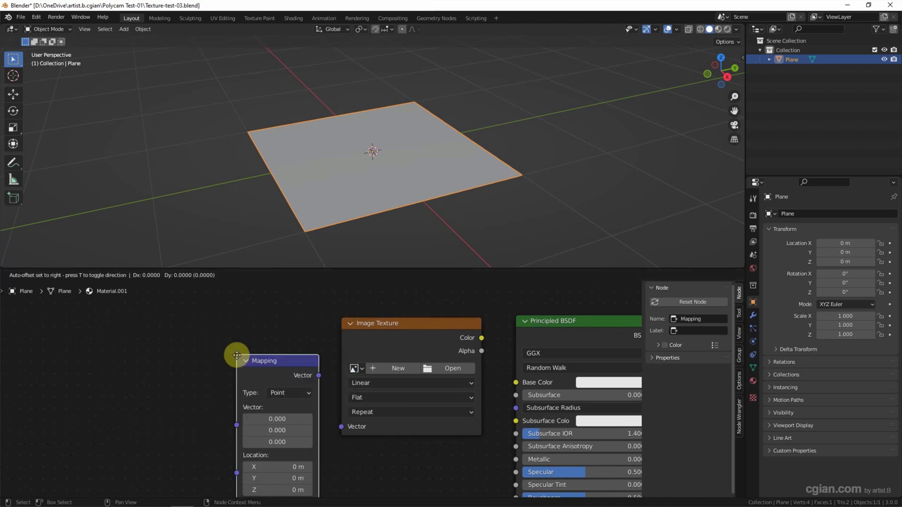
click(233, 315)
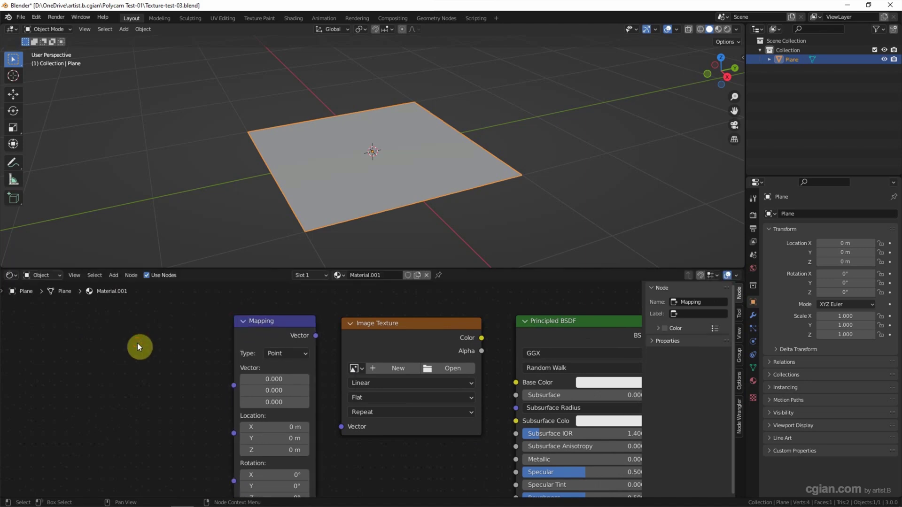
Step: Add a Texture Coordinate node to the left of the Mapping node
key(shift+a)
click(137, 343)
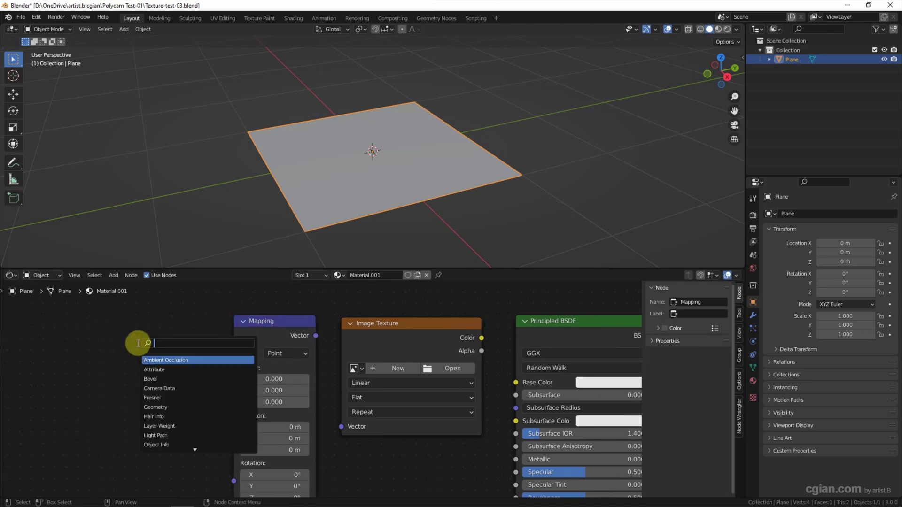
text(texture c)
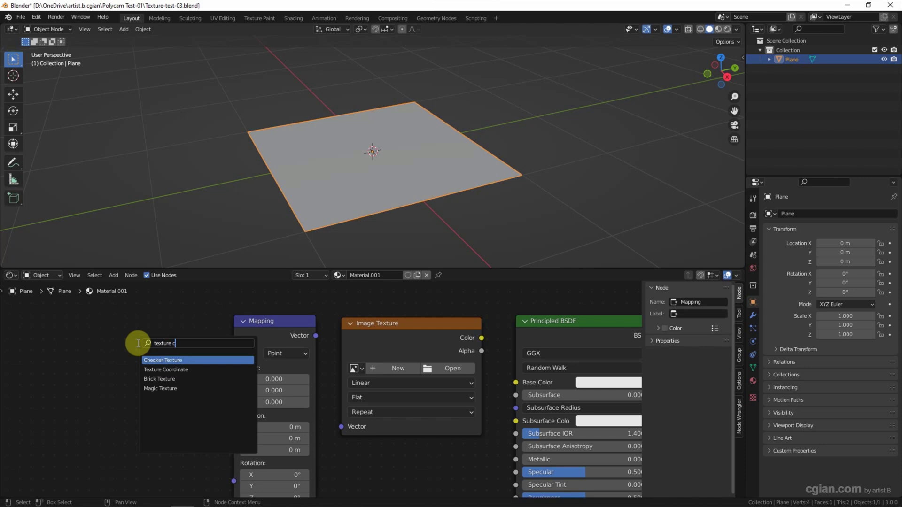
key(Down)
key(Return)
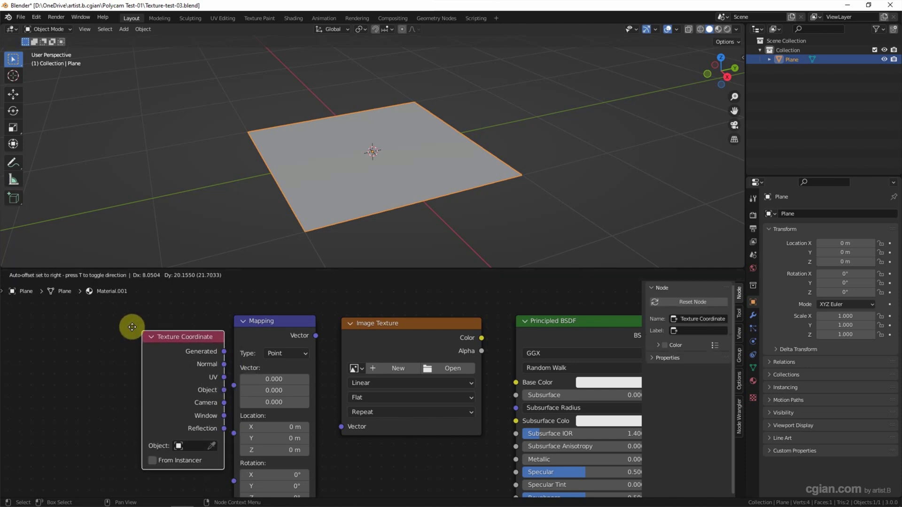
click(122, 329)
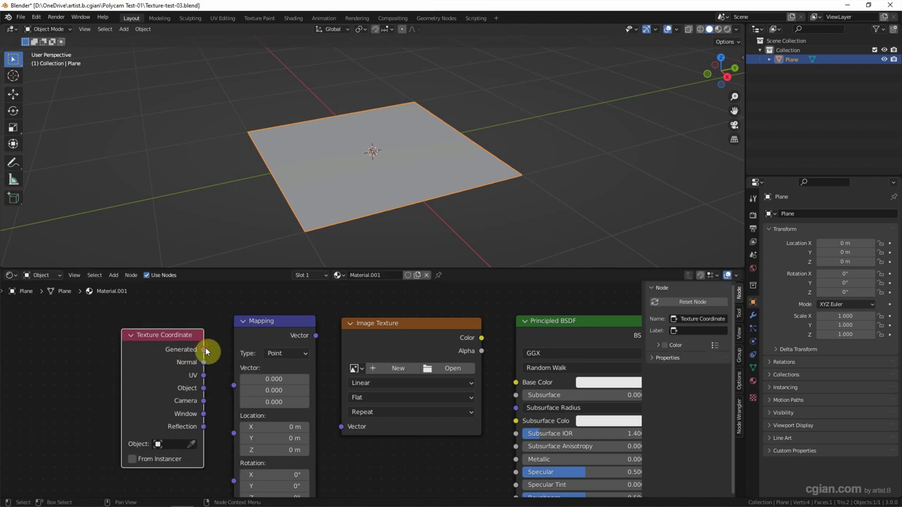
Step: Wire Generated into Mapping, Mapping into the image's Vector, and Color into Base Color
drag(227, 379, 233, 383)
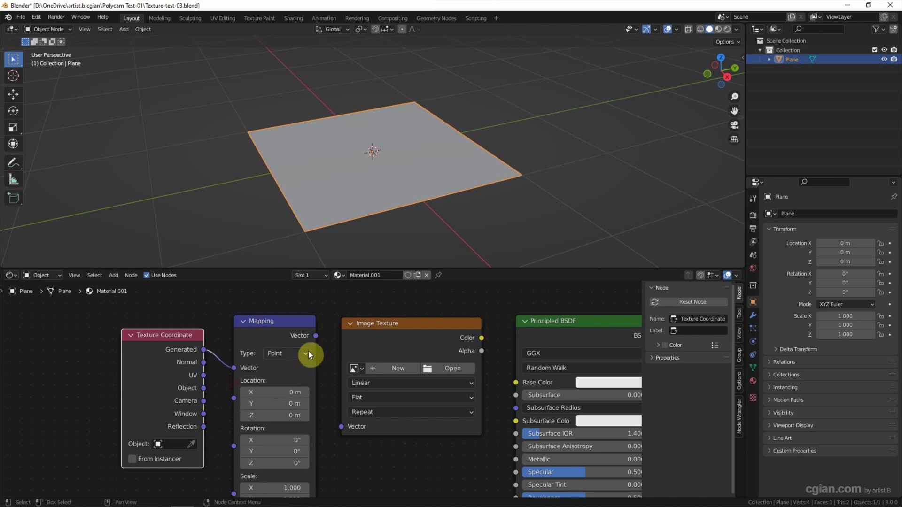
drag(316, 336, 338, 425)
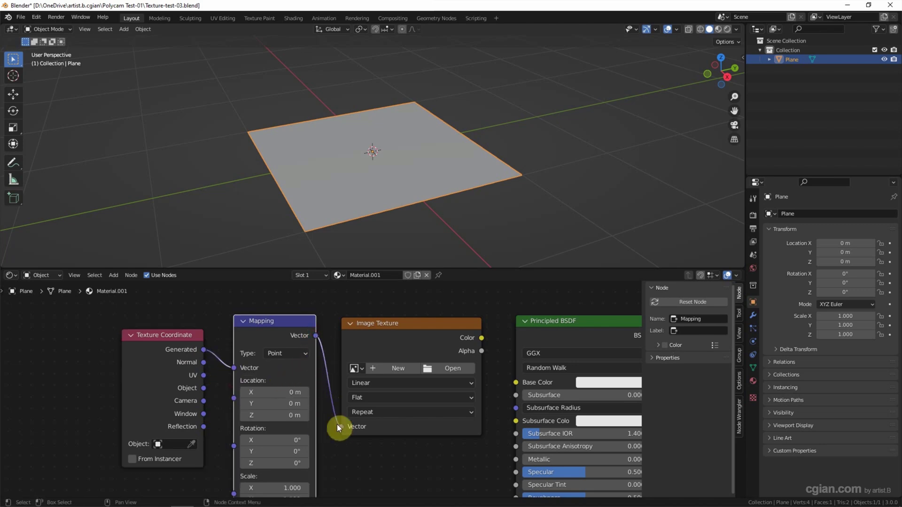
drag(482, 337, 516, 382)
middle_drag(502, 386, 399, 375)
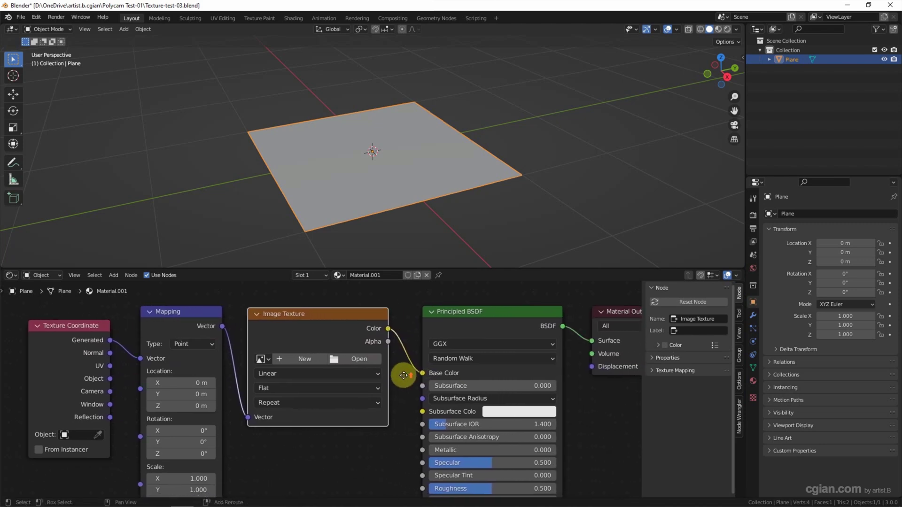
Step: Load albedo.jpg into the Image Texture node and view the red brick plane in Material Preview
click(371, 359)
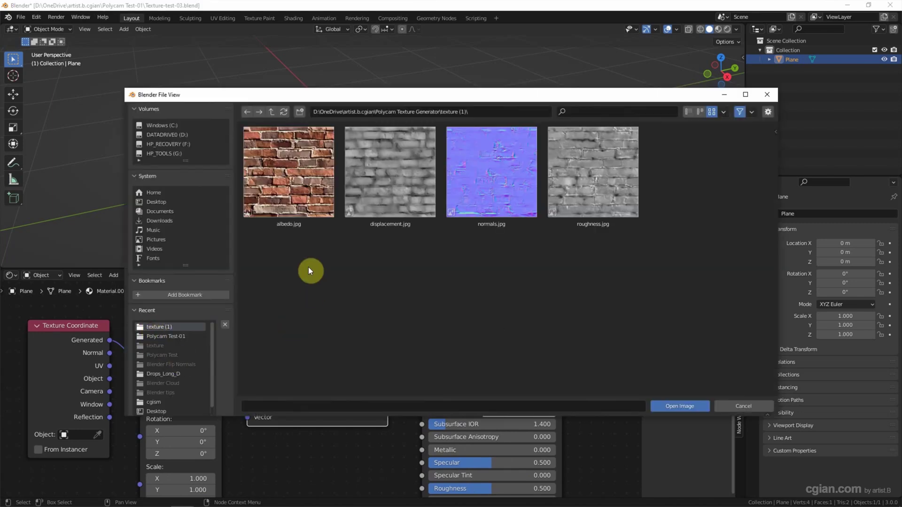
click(292, 189)
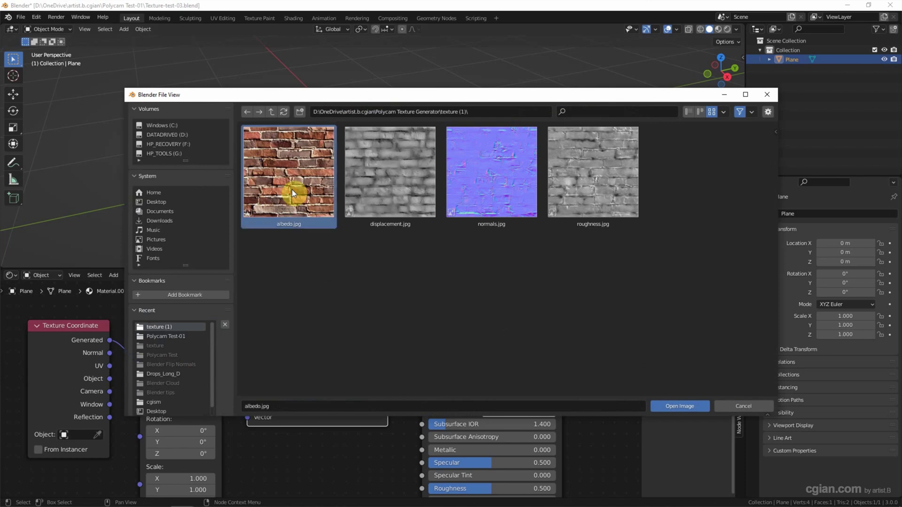
click(664, 408)
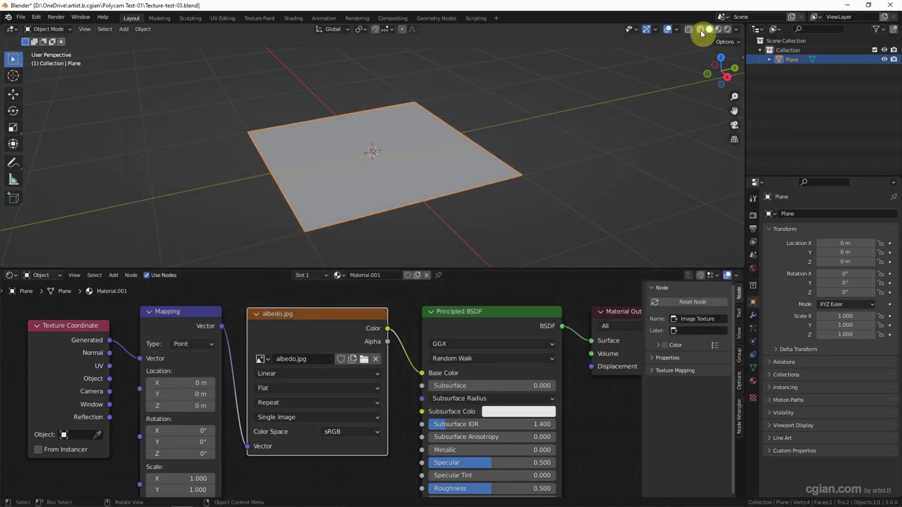
click(717, 29)
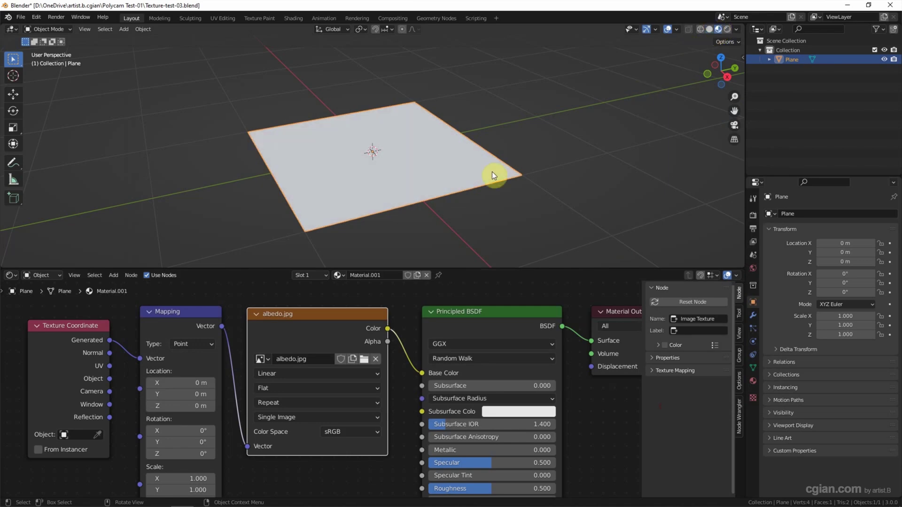
middle_drag(435, 198, 469, 166)
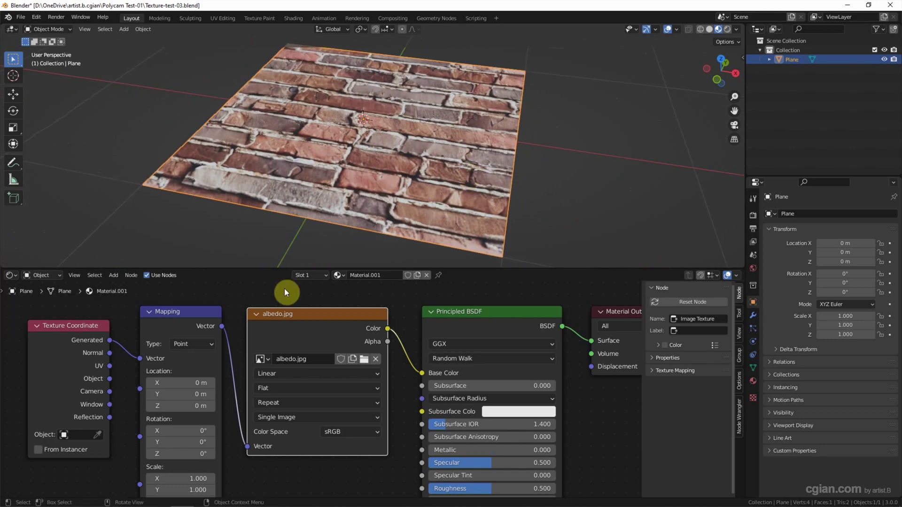
Step: Set the Mapping node's X, Y and Z scale to 2 and inspect the tiled bricks
scroll(207, 388, down, 1)
middle_drag(205, 394, 193, 382)
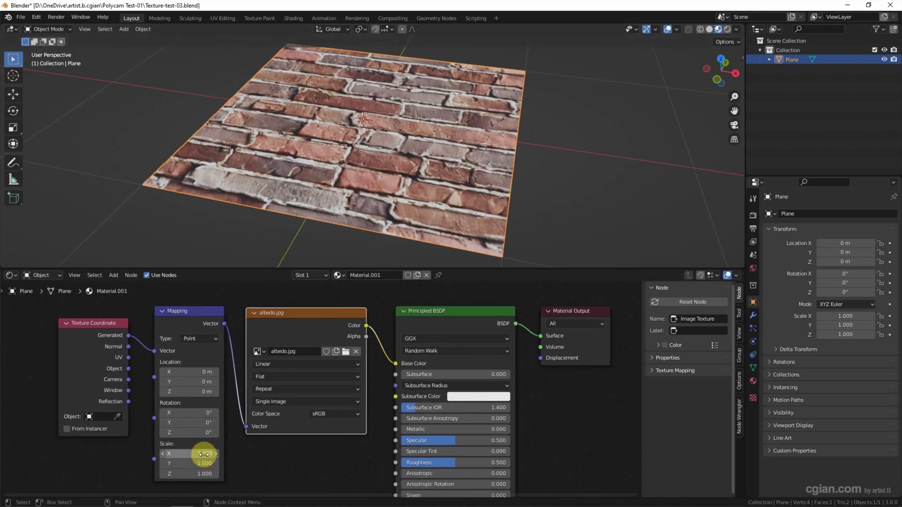
click(205, 454)
text(2)
key(Return)
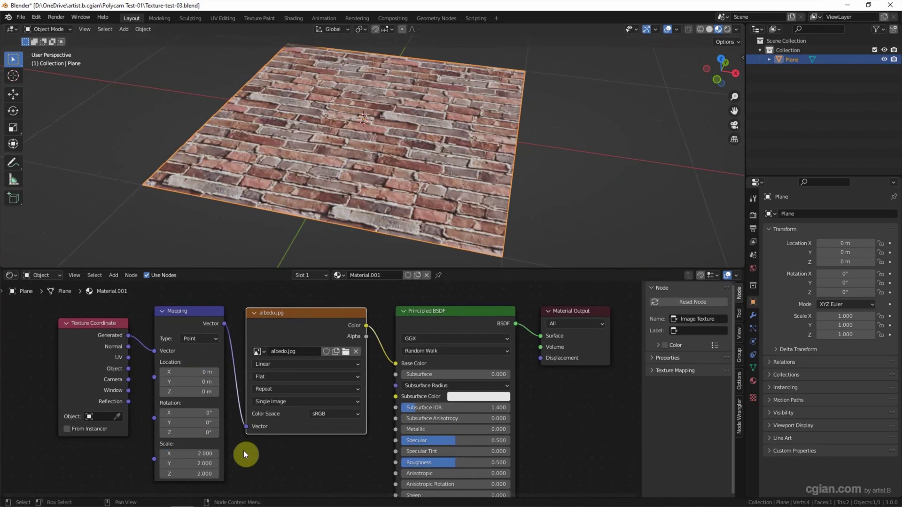
scroll(328, 179, up, 3)
middle_drag(327, 177, 286, 216)
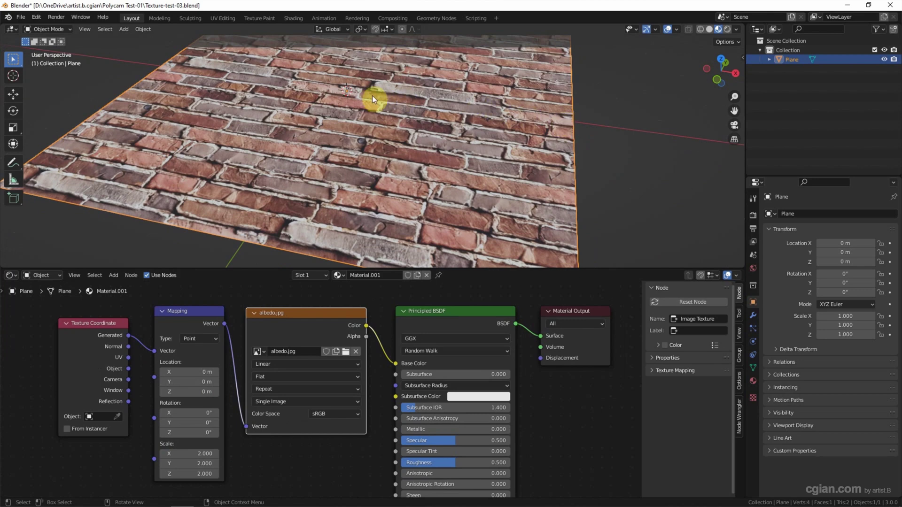
Step: Swap the image to displacement.jpg, then normals.jpg, and finally roughness.jpg
click(345, 353)
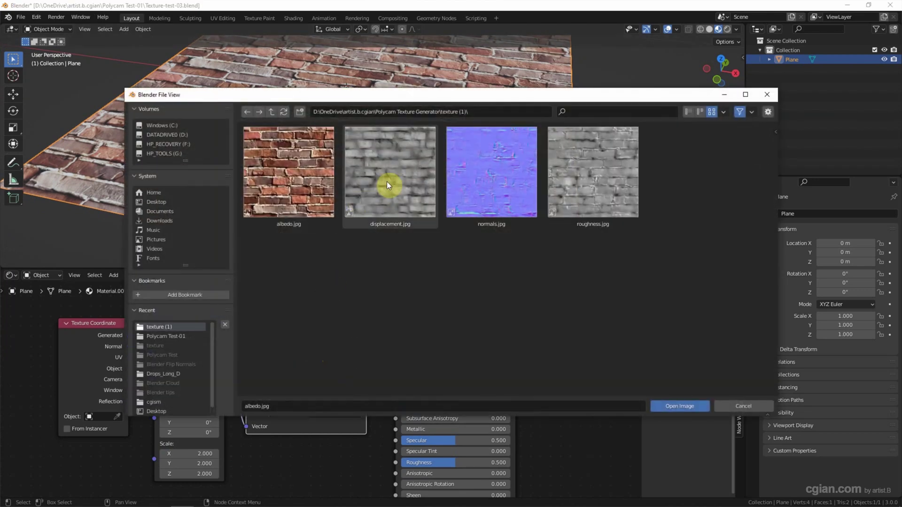
double_click(397, 182)
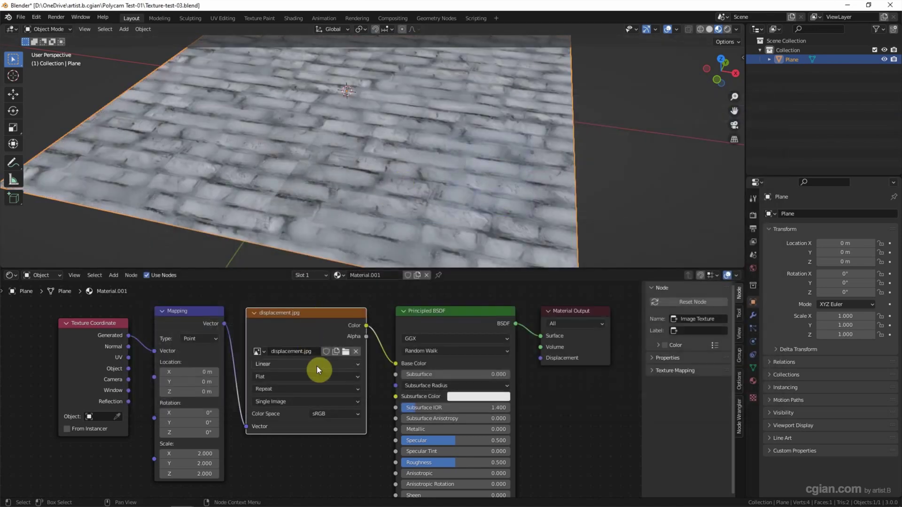
click(345, 352)
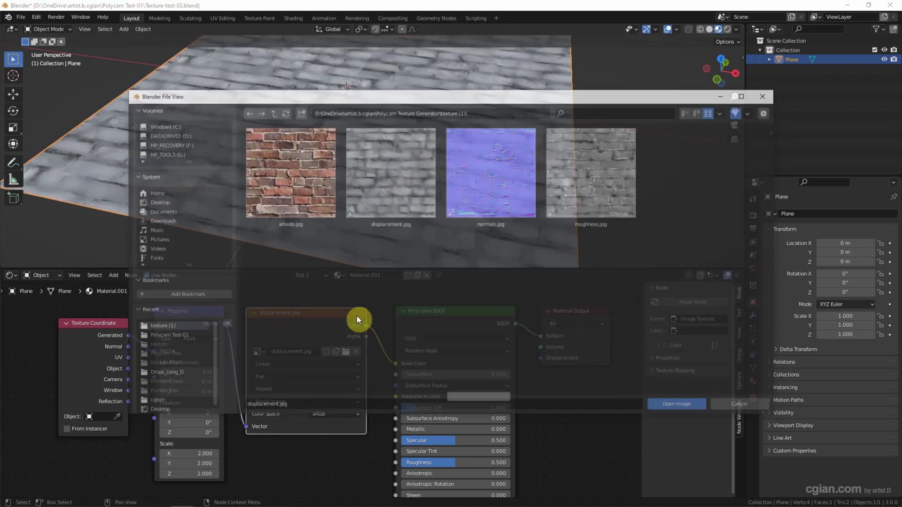
double_click(472, 196)
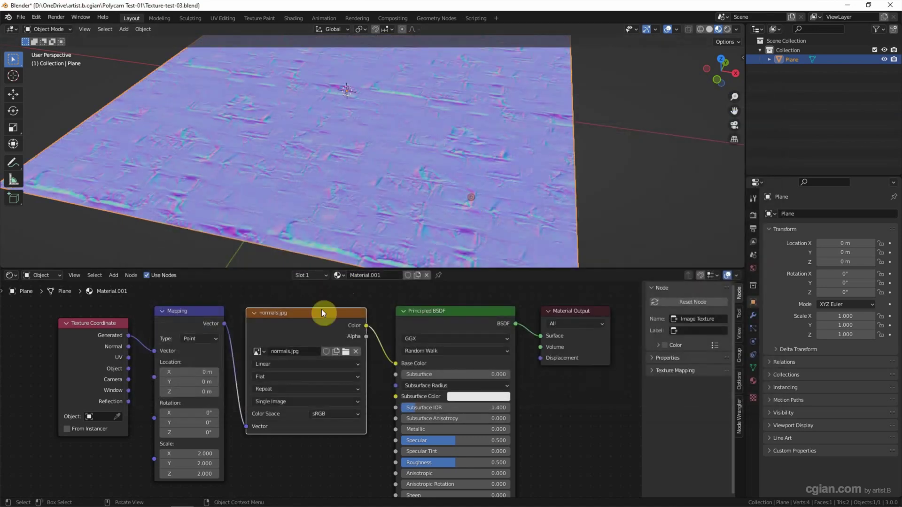
click(346, 352)
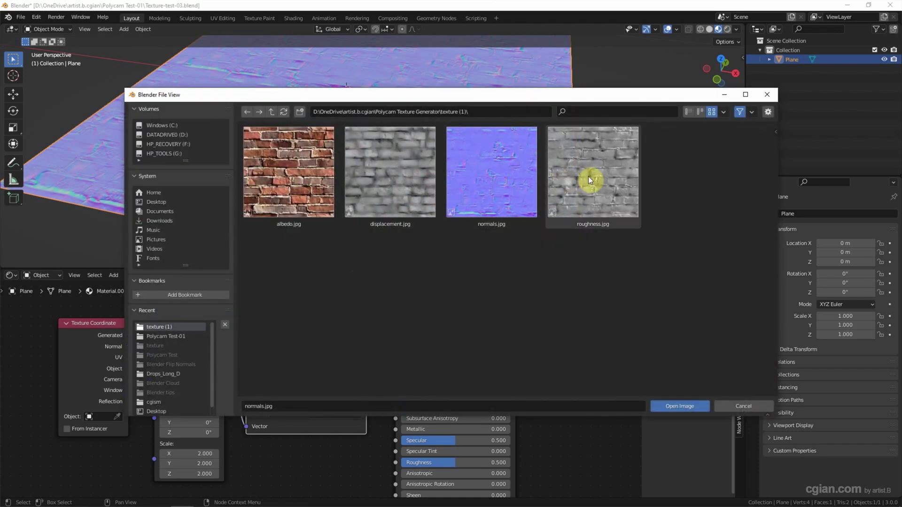
click(589, 176)
click(670, 403)
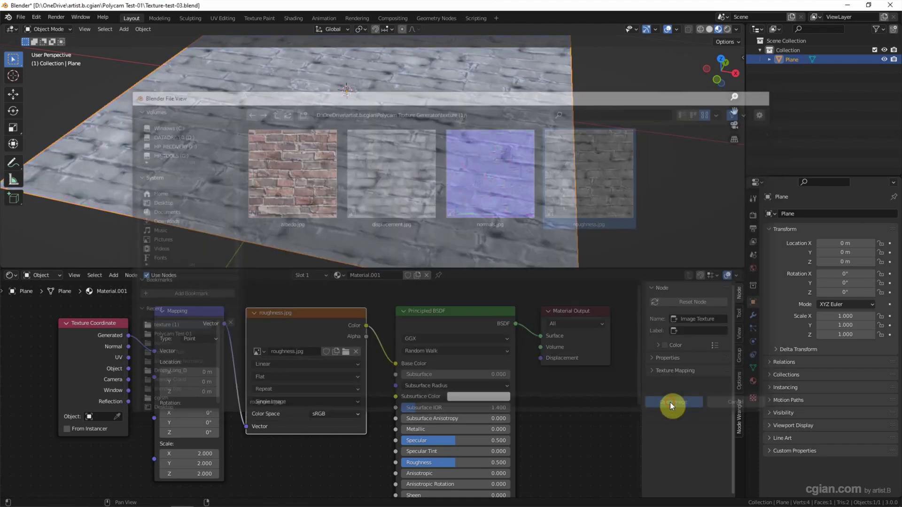